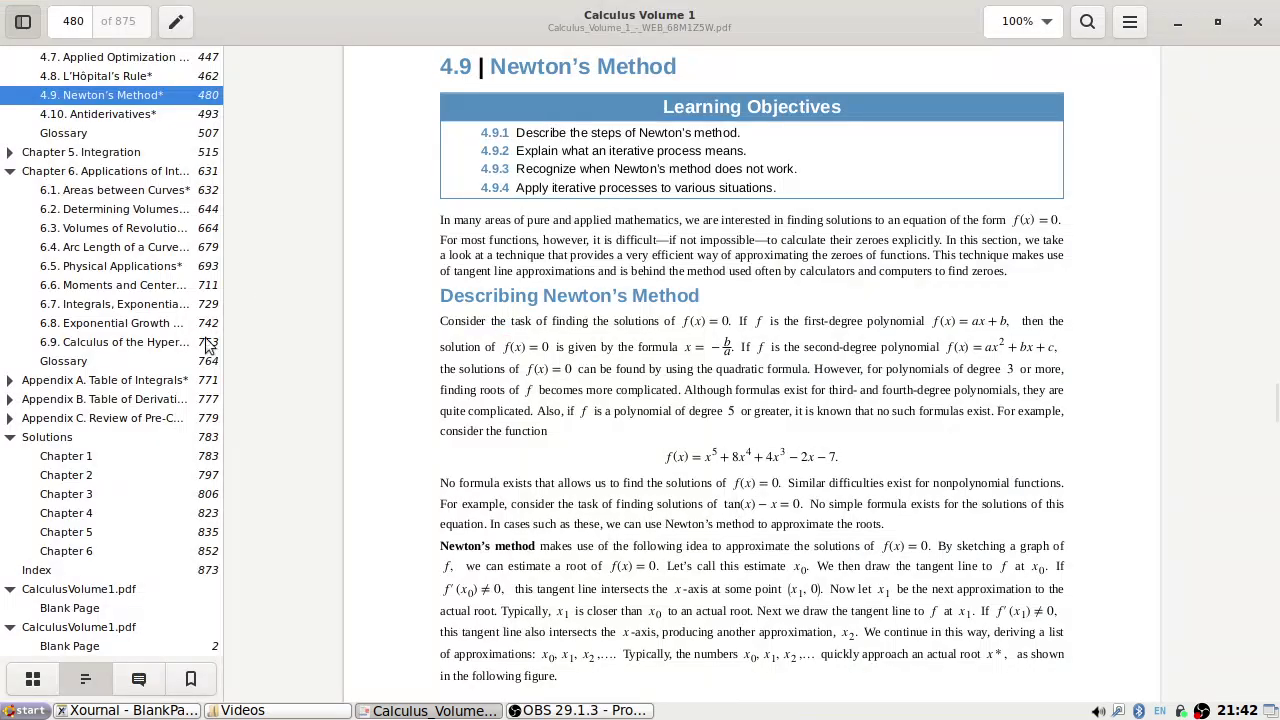
Navigate the Document Viewer answer key to the Chapter 4 answers 355 through 407.
click(107, 537)
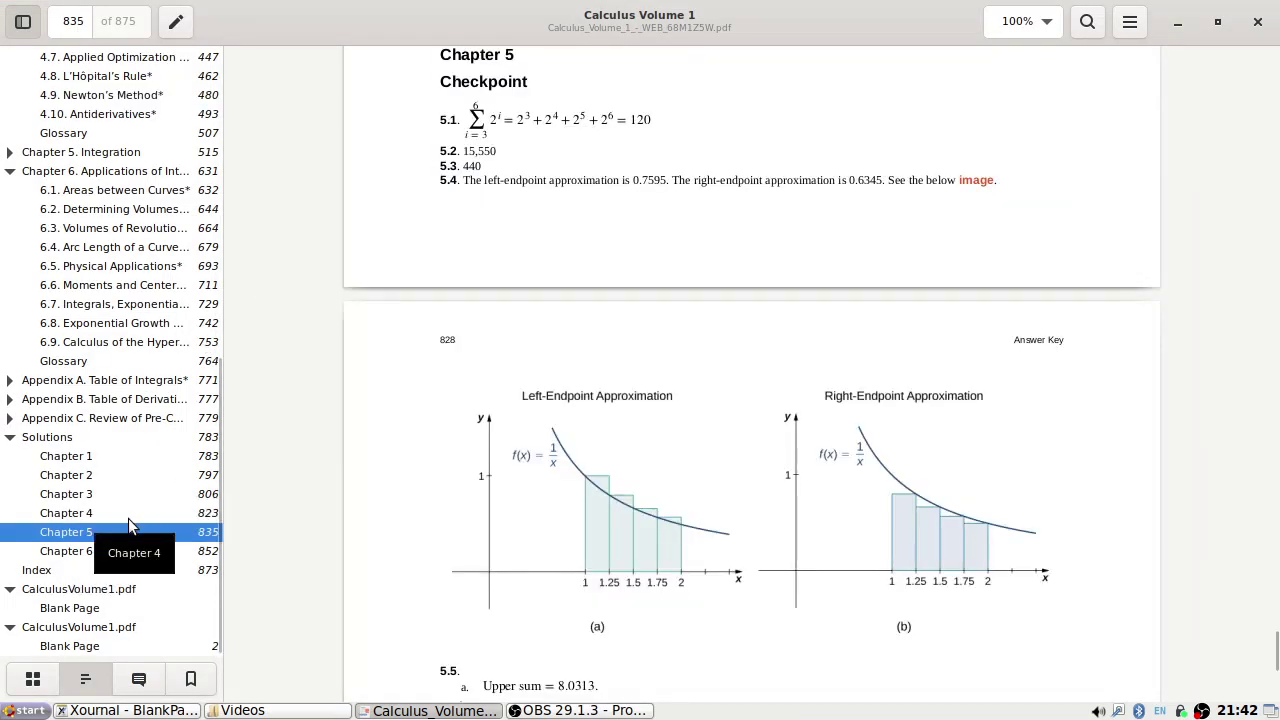
scroll(729, 431, up, 12)
scroll(731, 431, up, 15)
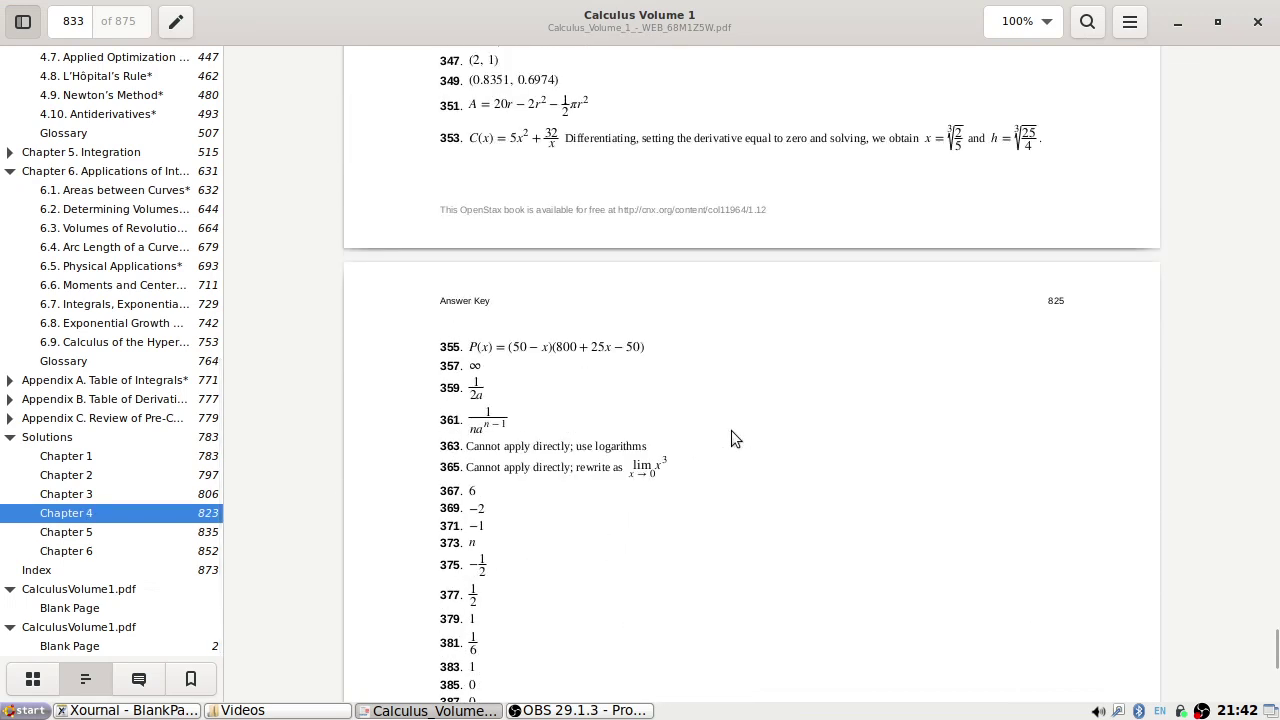
scroll(472, 385, down, 4)
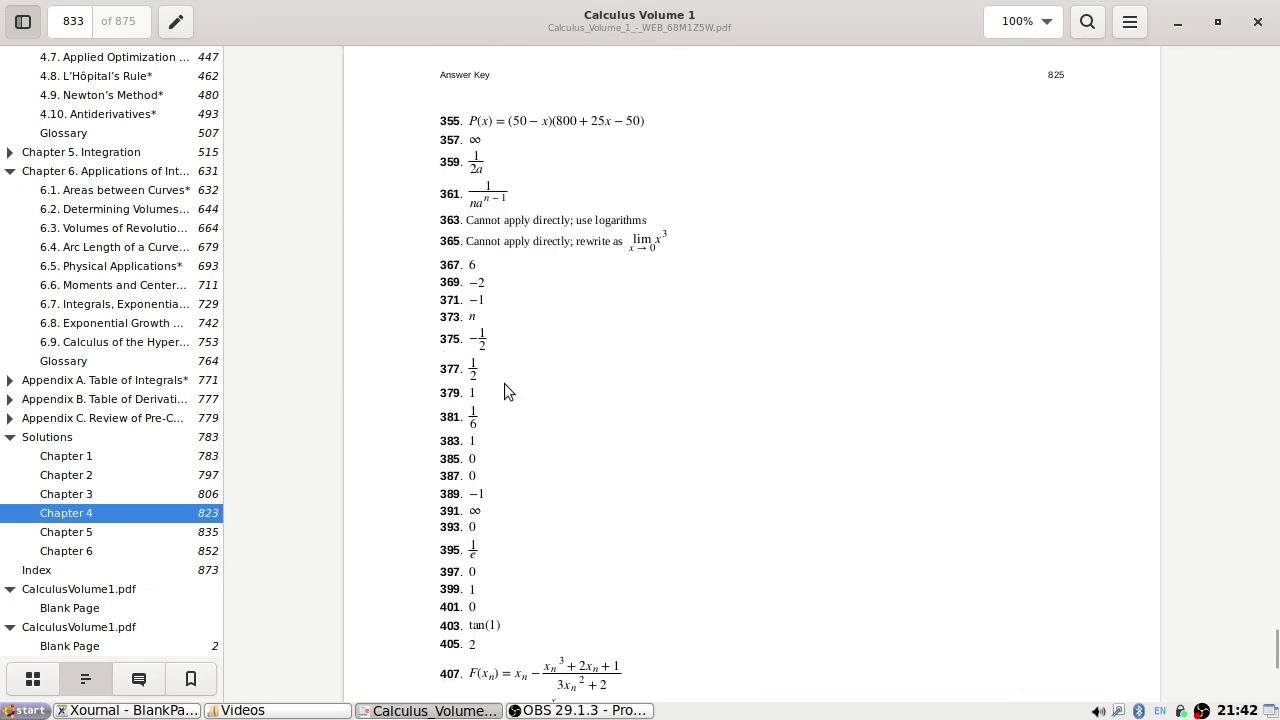
key(alt+Tab)
Erase the stray dot and write exercise 356 as lim e^x/1 = ∞.
click(521, 379)
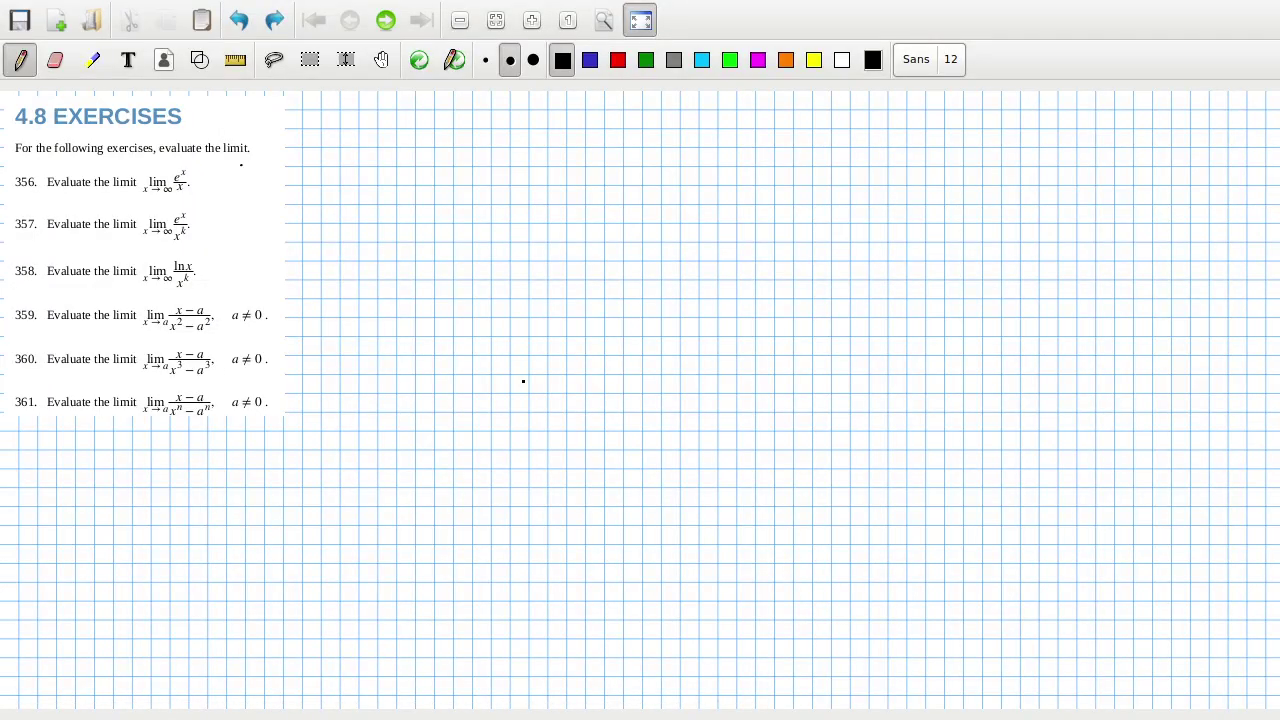
key(shift+ctrl+e)
click(234, 148)
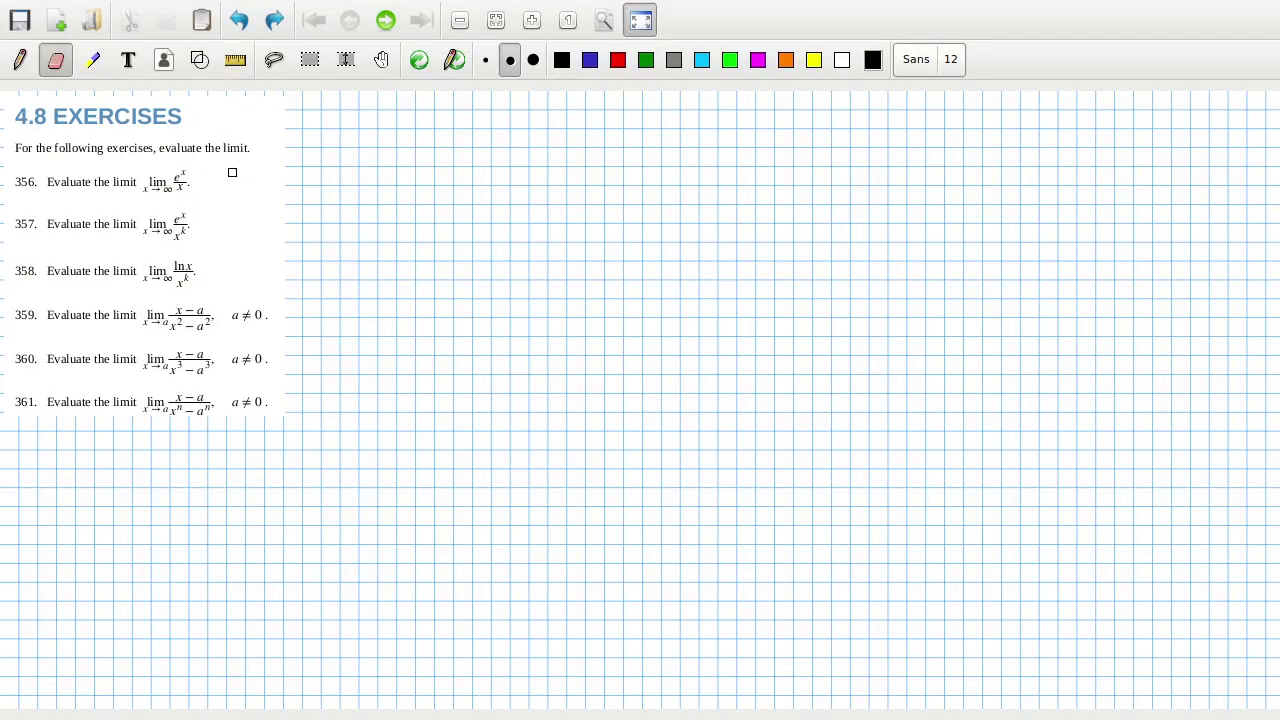
key(shift+ctrl+p)
drag(211, 168, 230, 174)
mouse_move(246, 172)
mouse_down()
mouse_move(262, 148)
mouse_move(268, 170)
mouse_move(282, 156)
mouse_move(290, 168)
mouse_move(272, 176)
mouse_move(298, 172)
mouse_move(338, 156)
mouse_move(348, 134)
mouse_move(357, 156)
mouse_up()
drag(340, 164, 339, 182)
click(362, 174)
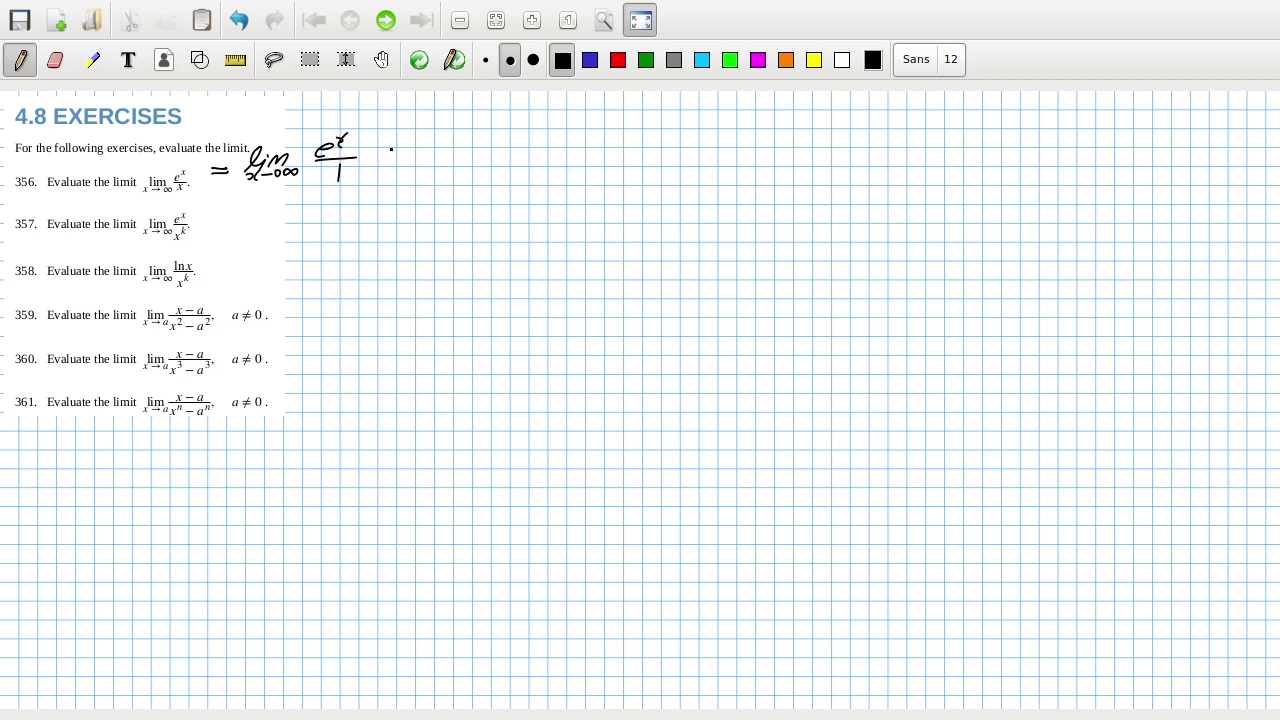
mouse_move(388, 147)
mouse_down()
mouse_move(438, 154)
mouse_move(462, 140)
mouse_move(448, 146)
mouse_up()
Begin exercise 357 with = lim e^x/(kx^(k−1)).
drag(214, 213, 227, 218)
mouse_move(246, 216)
mouse_down()
mouse_move(288, 203)
mouse_move(245, 226)
mouse_move(354, 199)
mouse_up()
mouse_move(328, 209)
mouse_down()
mouse_move(368, 205)
mouse_move(328, 233)
mouse_move(372, 220)
mouse_up()
mouse_move(381, 207)
mouse_down()
mouse_move(382, 220)
mouse_move(390, 211)
mouse_up()
mouse_move(395, 204)
mouse_down()
mouse_move(394, 217)
mouse_move(398, 201)
mouse_up()
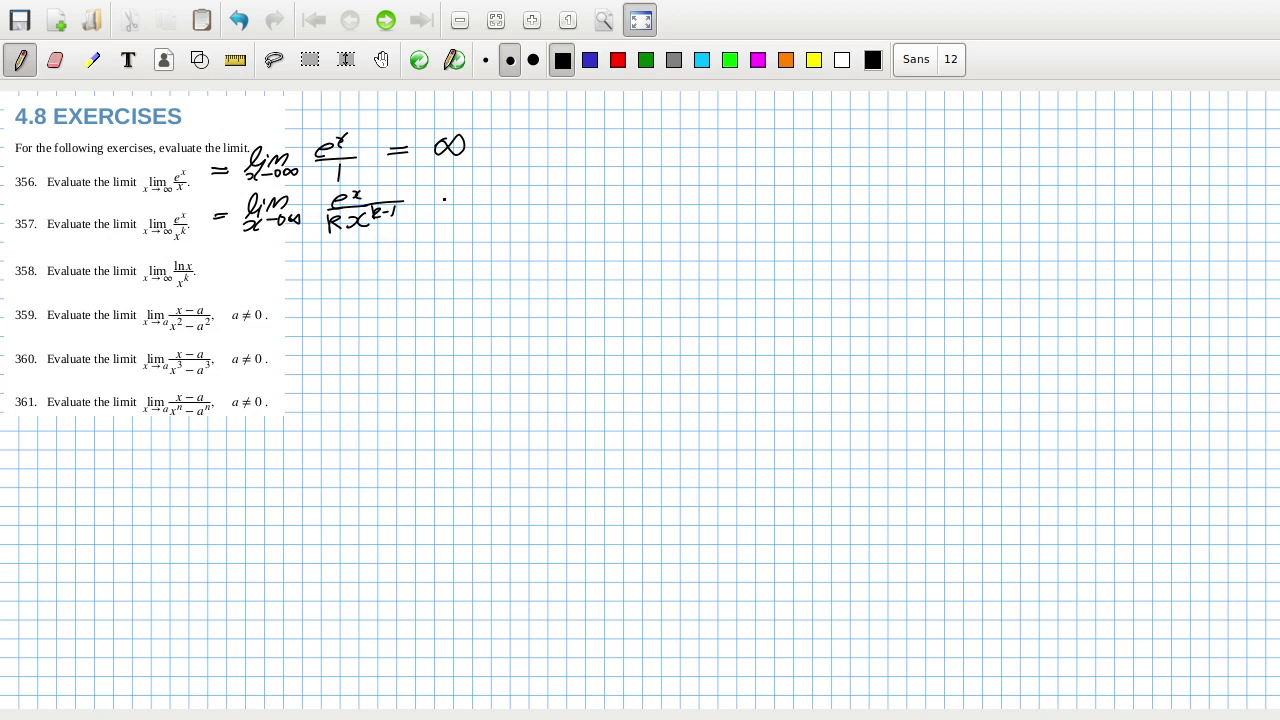
Finish exercise 357 with = ∞, undoing a trial brace first.
drag(441, 196, 467, 201)
mouse_move(521, 138)
mouse_down()
mouse_move(497, 195)
mouse_move(520, 228)
mouse_move(542, 150)
mouse_move(563, 150)
mouse_move(544, 154)
mouse_up()
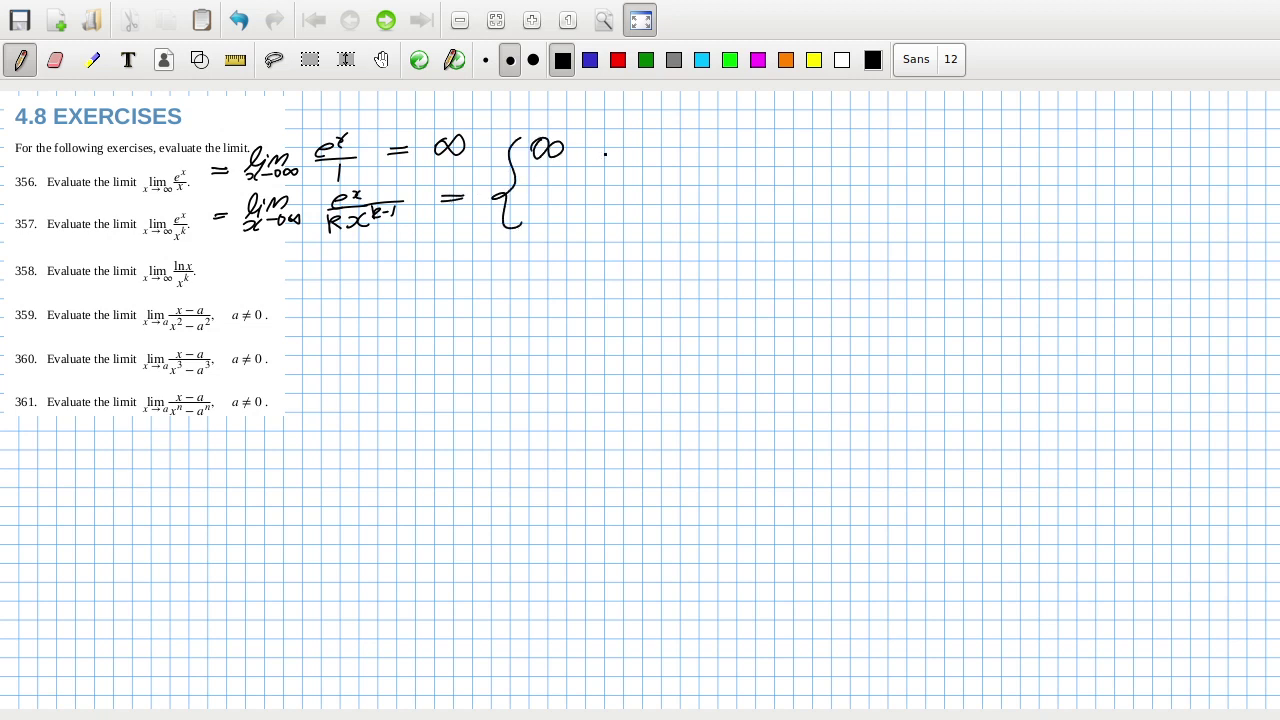
drag(613, 128, 612, 152)
key(ctrl+z)
key(ctrl+z)
key(ctrl+z)
key(ctrl+z)
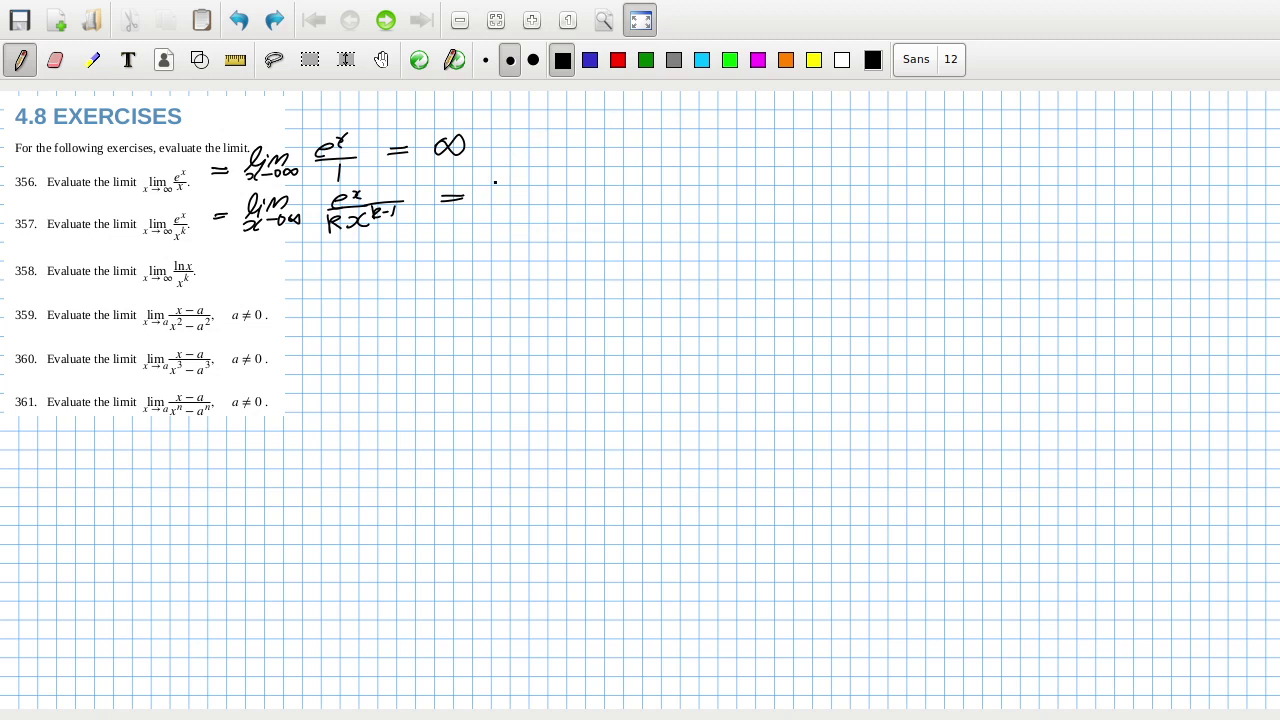
mouse_move(494, 181)
mouse_down()
mouse_move(518, 198)
mouse_move(488, 190)
mouse_up()
Compare with the PDF answer key and tick exercise 357's ∞.
key(alt+Tab)
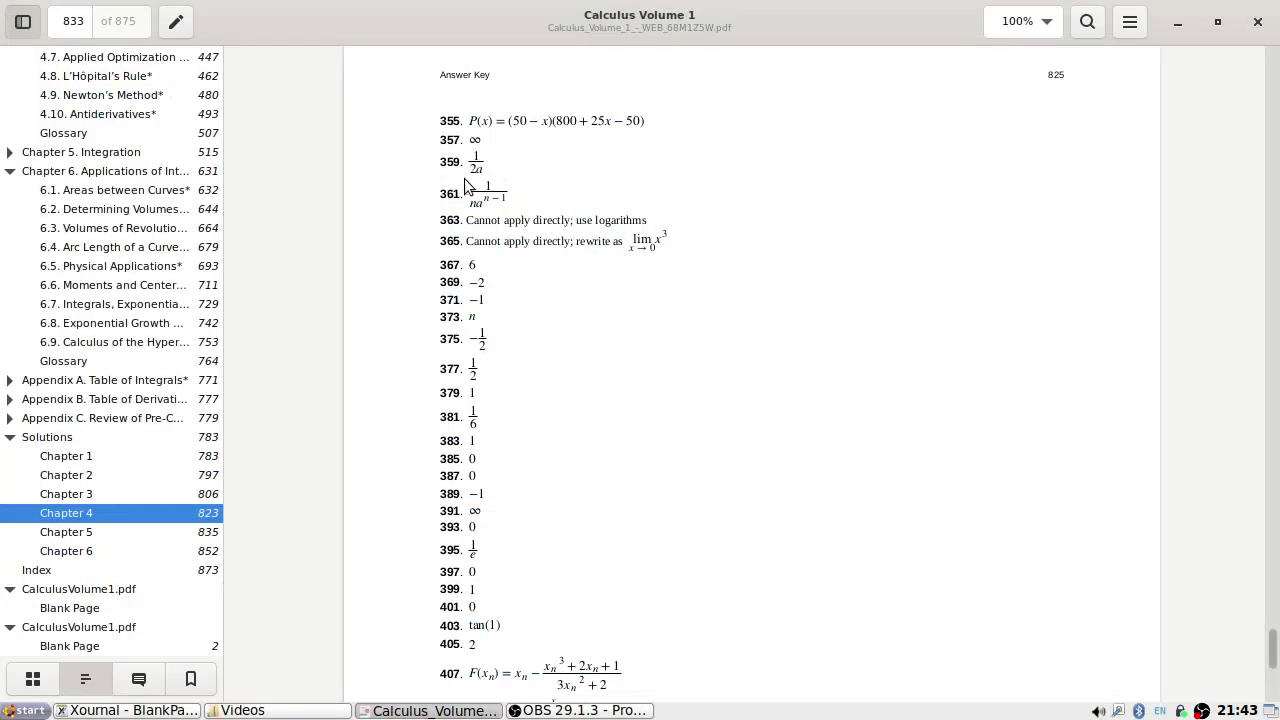
key(alt+Tab)
drag(550, 186, 616, 157)
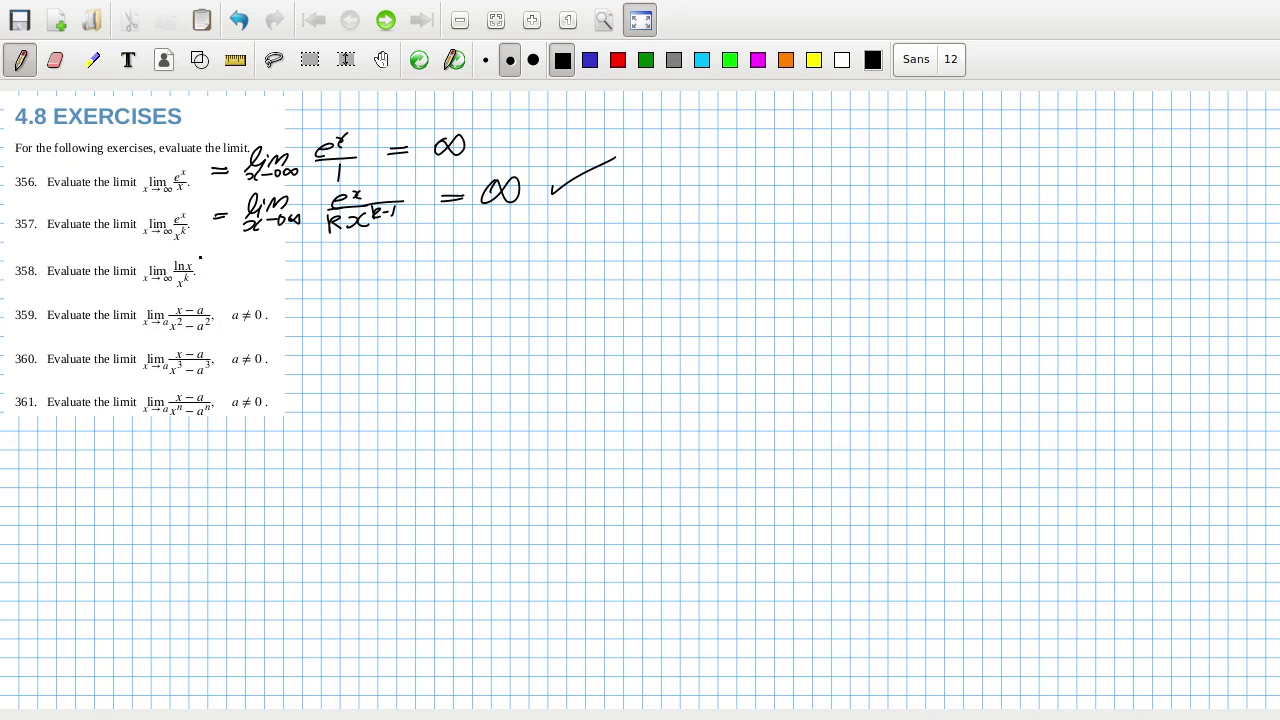
Write exercise 358 as lim x→∞ (1/x)/(kx^(k−1)).
drag(219, 264, 235, 263)
mouse_move(220, 271)
mouse_down()
mouse_move(258, 249)
mouse_move(266, 278)
mouse_up()
drag(270, 268, 381, 248)
mouse_move(382, 250)
mouse_down()
mouse_move(395, 258)
mouse_move(385, 261)
mouse_up()
mouse_move(349, 270)
mouse_down()
mouse_move(425, 255)
mouse_move(354, 291)
mouse_move(388, 283)
mouse_up()
mouse_move(391, 272)
mouse_down()
mouse_move(382, 284)
mouse_move(397, 279)
mouse_up()
mouse_move(407, 264)
mouse_down()
mouse_move(402, 277)
mouse_move(414, 268)
mouse_up()
drag(417, 264, 470, 244)
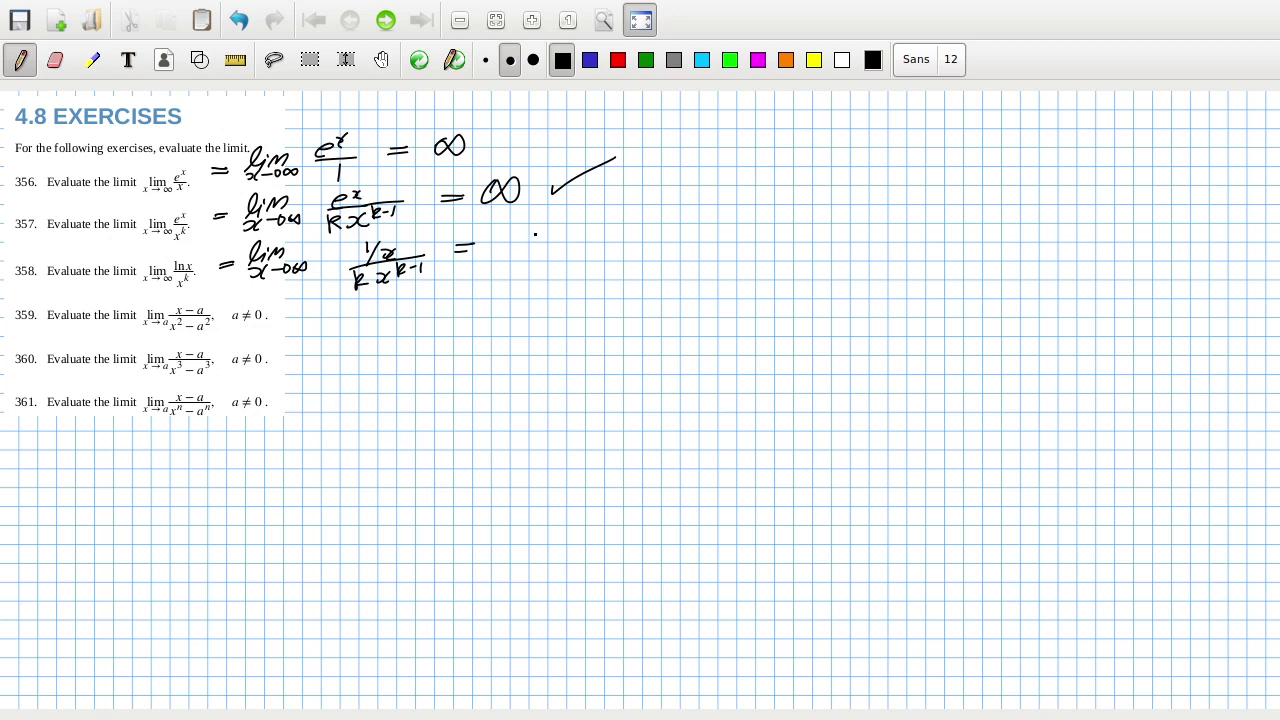
Simplify 358 to 1/(kx^k) = 0 and draw a curved arrow toward exercise 359.
mouse_move(540, 225)
mouse_down()
mouse_move(540, 238)
mouse_move(571, 237)
mouse_move(517, 270)
mouse_up()
mouse_move(531, 251)
mouse_down()
mouse_move(519, 259)
mouse_move(540, 267)
mouse_up()
drag(560, 256, 654, 228)
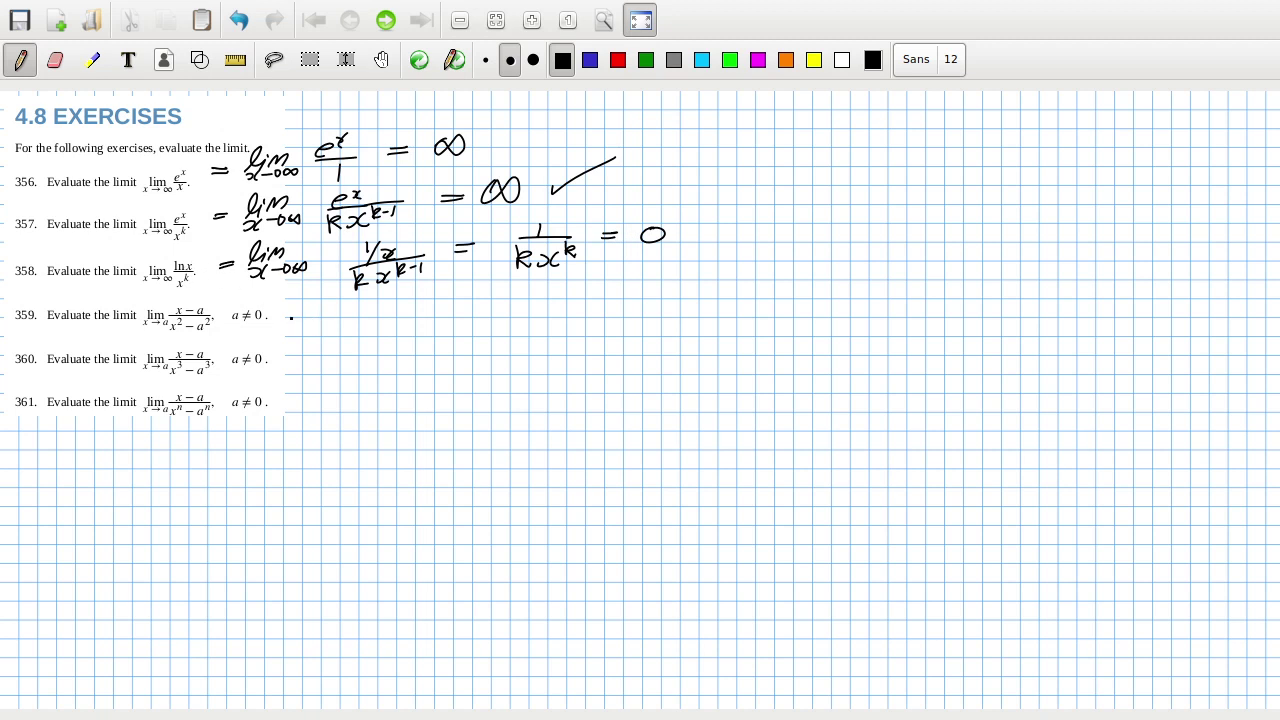
mouse_move(283, 323)
mouse_down()
mouse_move(320, 332)
mouse_move(470, 330)
mouse_up()
Write a trial fraction over 2(a)−a² for exercise 359, then erase it.
mouse_move(522, 311)
mouse_down()
mouse_move(519, 335)
mouse_move(551, 321)
mouse_move(585, 328)
mouse_up()
drag(499, 340, 612, 329)
mouse_move(492, 358)
mouse_down()
mouse_move(505, 350)
mouse_move(485, 375)
mouse_move(517, 376)
mouse_up()
mouse_move(538, 360)
mouse_down()
mouse_move(530, 372)
mouse_move(544, 362)
mouse_up()
mouse_move(548, 348)
mouse_down()
mouse_move(552, 376)
mouse_move(584, 362)
mouse_up()
mouse_move(597, 358)
mouse_down()
mouse_move(586, 371)
mouse_move(623, 354)
mouse_move(515, 318)
mouse_move(536, 355)
mouse_move(573, 335)
mouse_move(597, 363)
mouse_move(597, 349)
mouse_move(539, 379)
mouse_move(546, 371)
mouse_up()
key(ctrl+shift+e)
key(ctrl+shift+p)
key(ctrl+shift+e)
key(ctrl+shift+p)
Write exercise 359 as lim x→a 1/(2x) = 0.
mouse_move(528, 312)
mouse_down()
mouse_move(580, 311)
mouse_move(542, 339)
mouse_move(566, 335)
mouse_move(553, 336)
mouse_up()
drag(463, 323, 480, 318)
mouse_move(487, 306)
mouse_down()
mouse_move(490, 318)
mouse_move(508, 310)
mouse_move(457, 331)
mouse_up()
drag(471, 324, 510, 322)
click(615, 322)
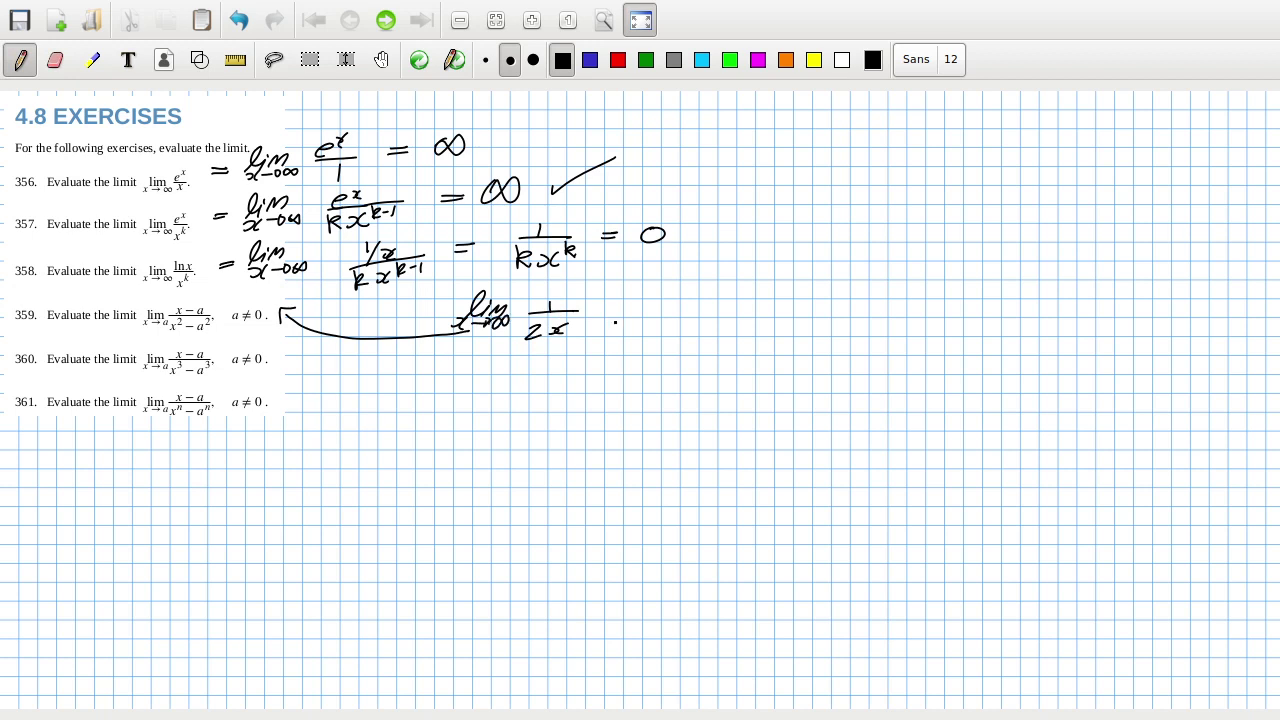
drag(608, 301, 622, 300)
drag(605, 309, 656, 297)
Draw an arrow to exercise 360 and begin it as lim 1/(3x²).
mouse_move(290, 369)
mouse_down()
mouse_move(408, 402)
mouse_move(481, 381)
mouse_move(487, 405)
mouse_move(512, 391)
mouse_move(525, 408)
mouse_move(474, 433)
mouse_up()
drag(482, 420, 552, 416)
key(ctrl+shift+e)
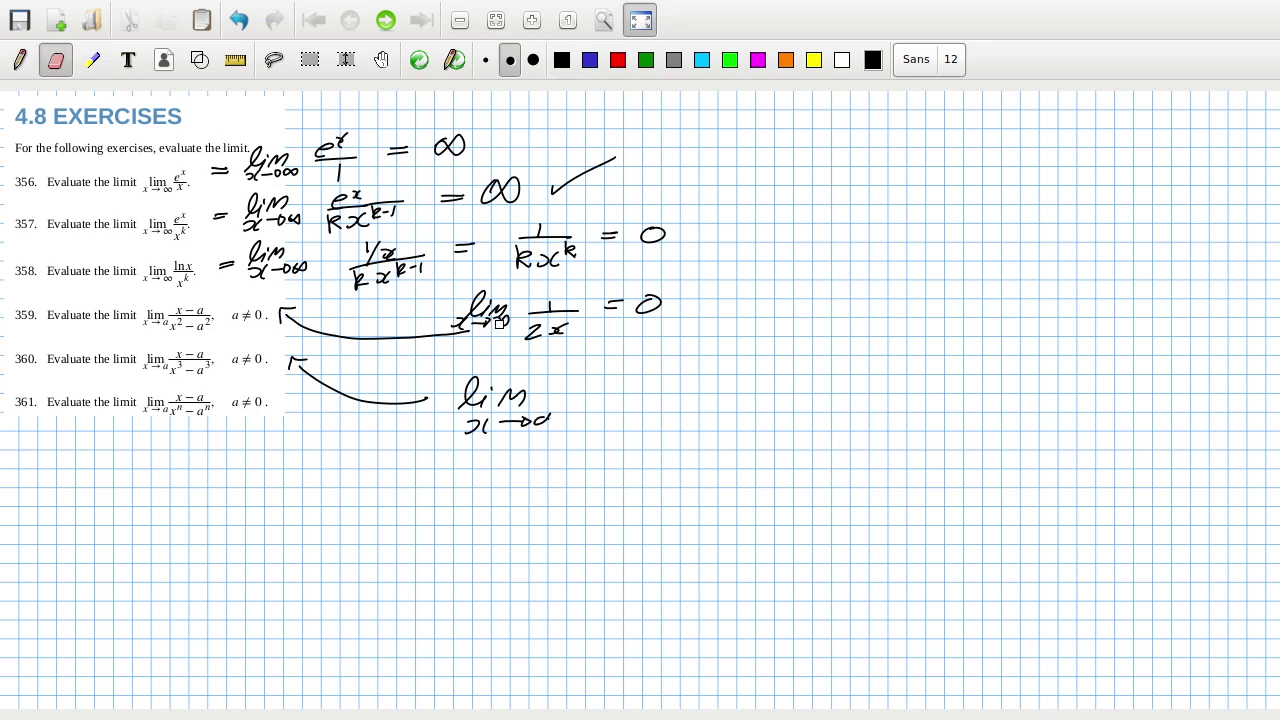
key(ctrl+shift+p)
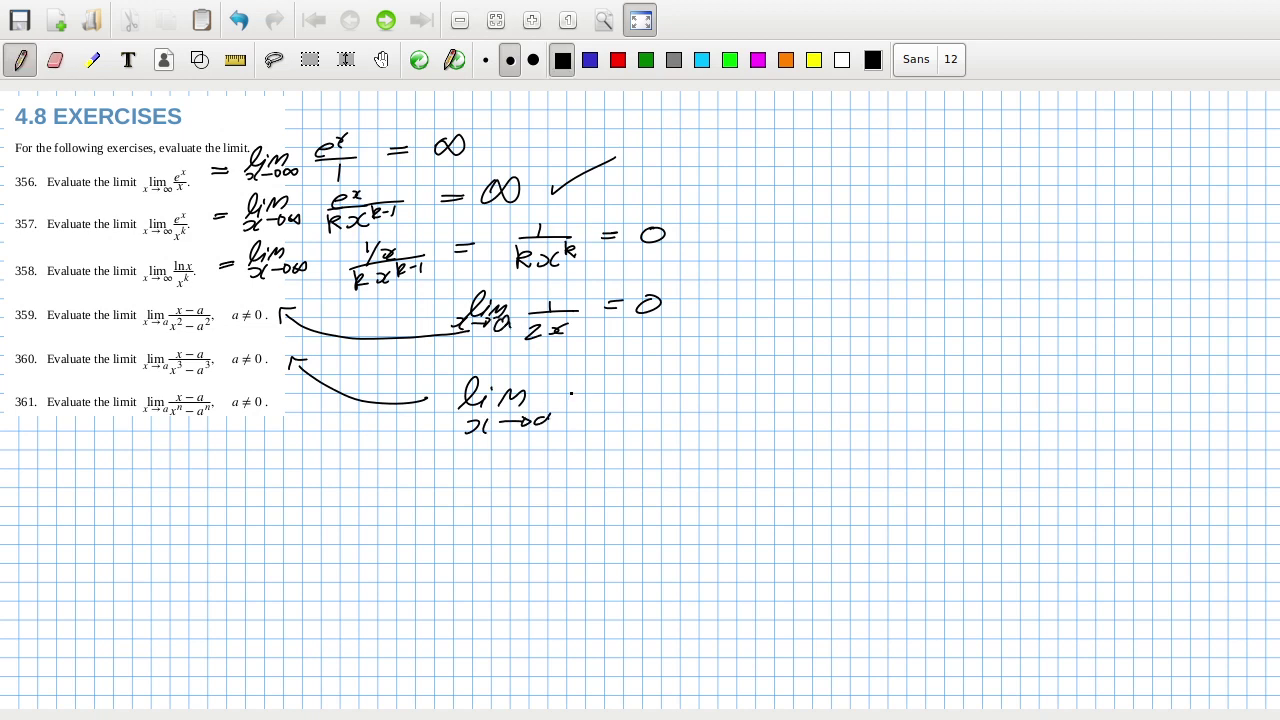
mouse_move(576, 381)
mouse_down()
mouse_move(577, 398)
mouse_move(619, 398)
mouse_move(567, 428)
mouse_up()
drag(592, 416, 600, 427)
drag(617, 413, 631, 422)
click(655, 395)
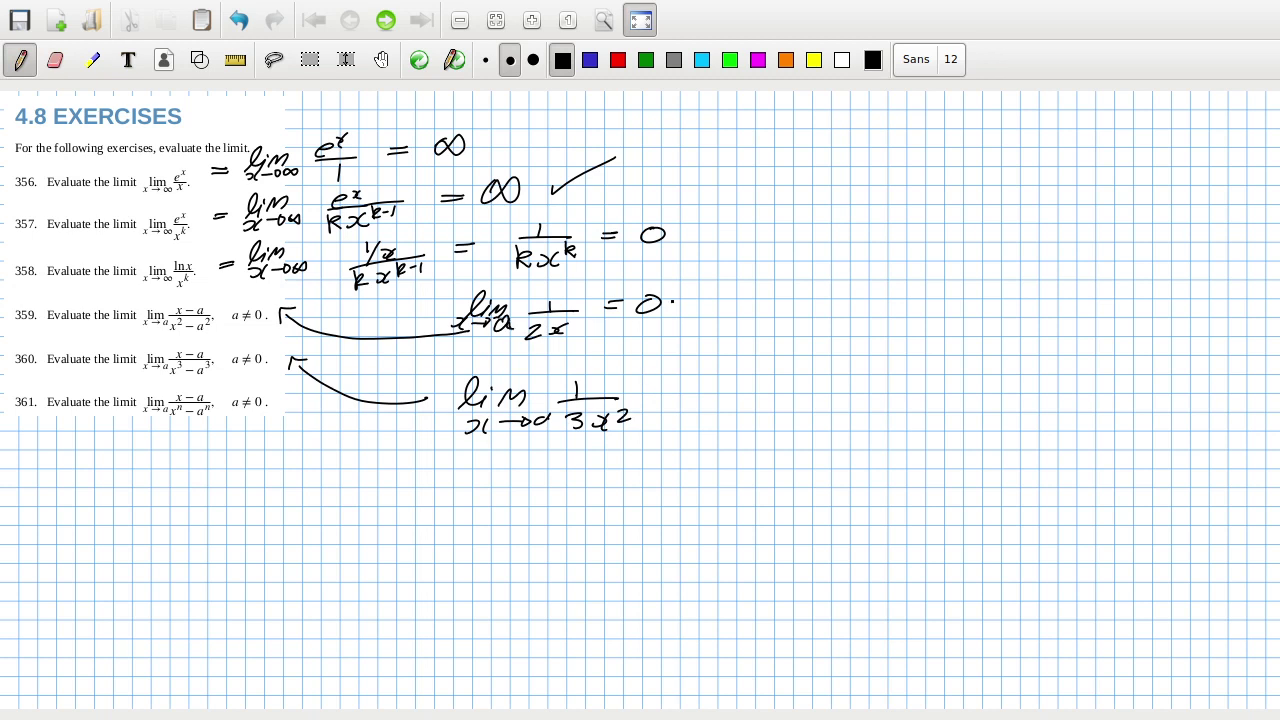
Change 359's result to 1/(2a) and finish 360 as = 1/(3a²).
mouse_move(636, 296)
mouse_down()
mouse_move(660, 316)
mouse_move(688, 294)
mouse_up()
mouse_move(658, 306)
mouse_down()
mouse_move(673, 304)
mouse_move(676, 322)
mouse_up()
mouse_move(689, 305)
mouse_down()
mouse_move(682, 317)
mouse_move(695, 320)
mouse_up()
drag(657, 391, 672, 389)
drag(657, 398, 726, 387)
mouse_move(729, 373)
mouse_down()
mouse_move(731, 387)
mouse_move(758, 383)
mouse_up()
mouse_move(710, 402)
mouse_down()
mouse_move(722, 411)
mouse_move(710, 420)
mouse_up()
drag(744, 405, 753, 418)
drag(759, 398, 775, 409)
Draw an arrow to exercise 361 and write lim x→a 1/(nx^(n−1)).
drag(198, 440, 395, 488)
drag(402, 476, 437, 488)
drag(368, 512, 387, 505)
drag(400, 508, 414, 510)
drag(430, 503, 445, 512)
click(499, 476)
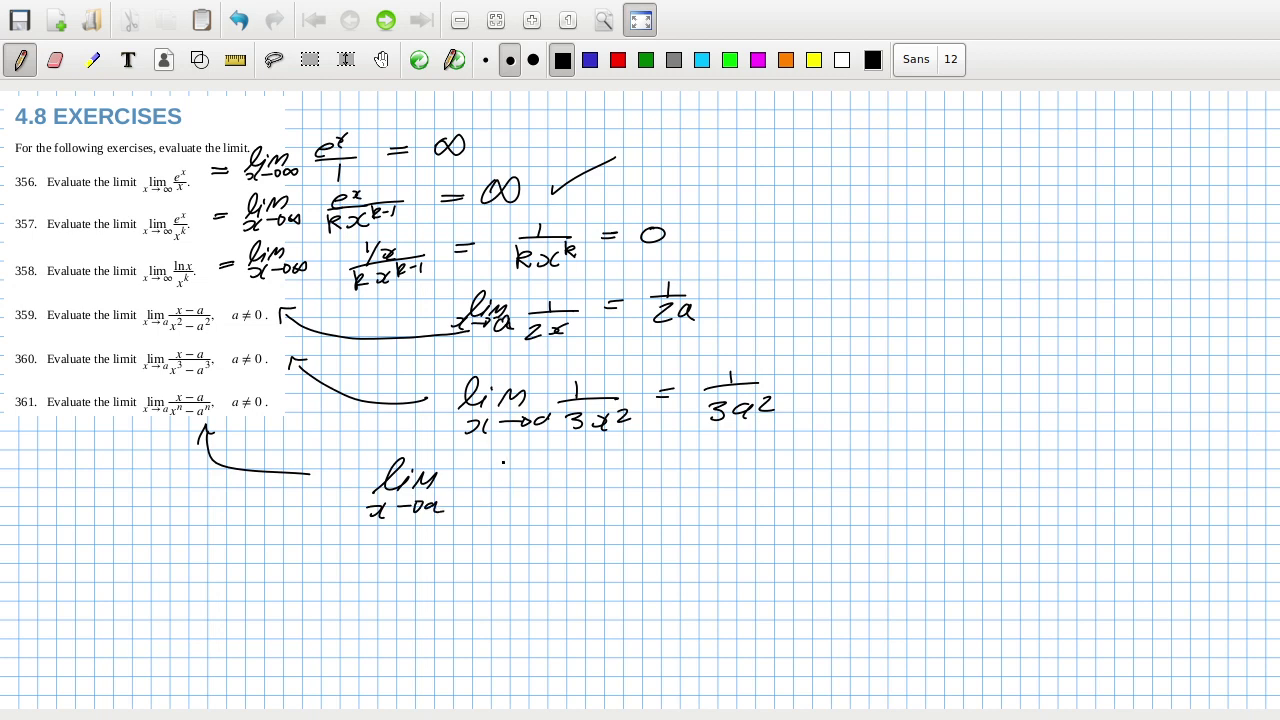
mouse_move(503, 461)
mouse_down()
mouse_move(503, 480)
mouse_move(564, 484)
mouse_up()
mouse_move(482, 507)
mouse_down()
mouse_move(484, 524)
mouse_move(515, 524)
mouse_up()
mouse_move(525, 506)
mouse_down()
mouse_move(512, 525)
mouse_move(540, 507)
mouse_up()
mouse_move(543, 501)
mouse_down()
mouse_move(556, 508)
mouse_move(618, 475)
mouse_up()
Continue 361 with = 1/(na^(n−1)) = a^(1−n)/n.
drag(603, 484, 616, 483)
mouse_move(684, 460)
mouse_down()
mouse_move(686, 478)
mouse_move(755, 472)
mouse_up()
mouse_move(655, 506)
mouse_down()
mouse_move(703, 519)
mouse_move(731, 499)
mouse_up()
drag(738, 492, 738, 507)
drag(803, 466, 819, 465)
mouse_move(797, 474)
mouse_down()
mouse_move(895, 470)
mouse_move(899, 455)
mouse_up()
drag(903, 445, 931, 455)
mouse_move(856, 481)
mouse_down()
mouse_move(950, 474)
mouse_move(911, 527)
mouse_up()
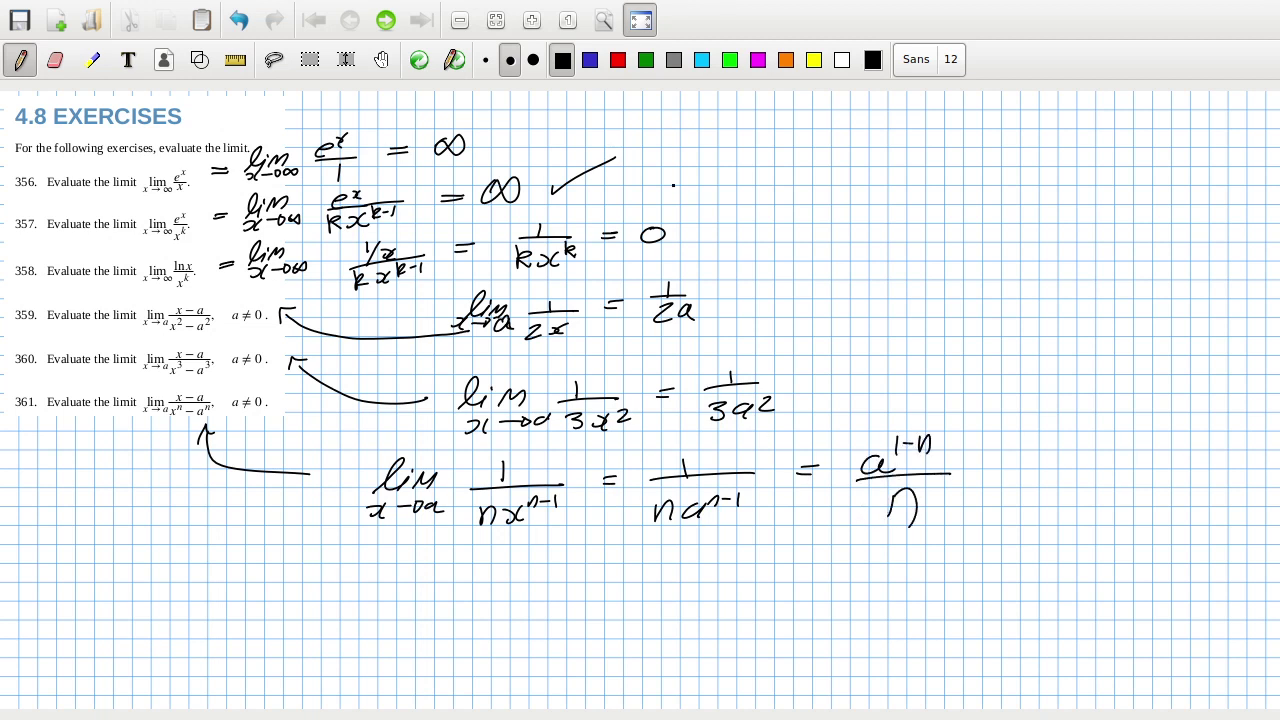
Replace 357's black tick with red and add a red check beside 359's 1/(2a), checking the PDF key.
key(shift+ctrl+e)
drag(610, 160, 635, 147)
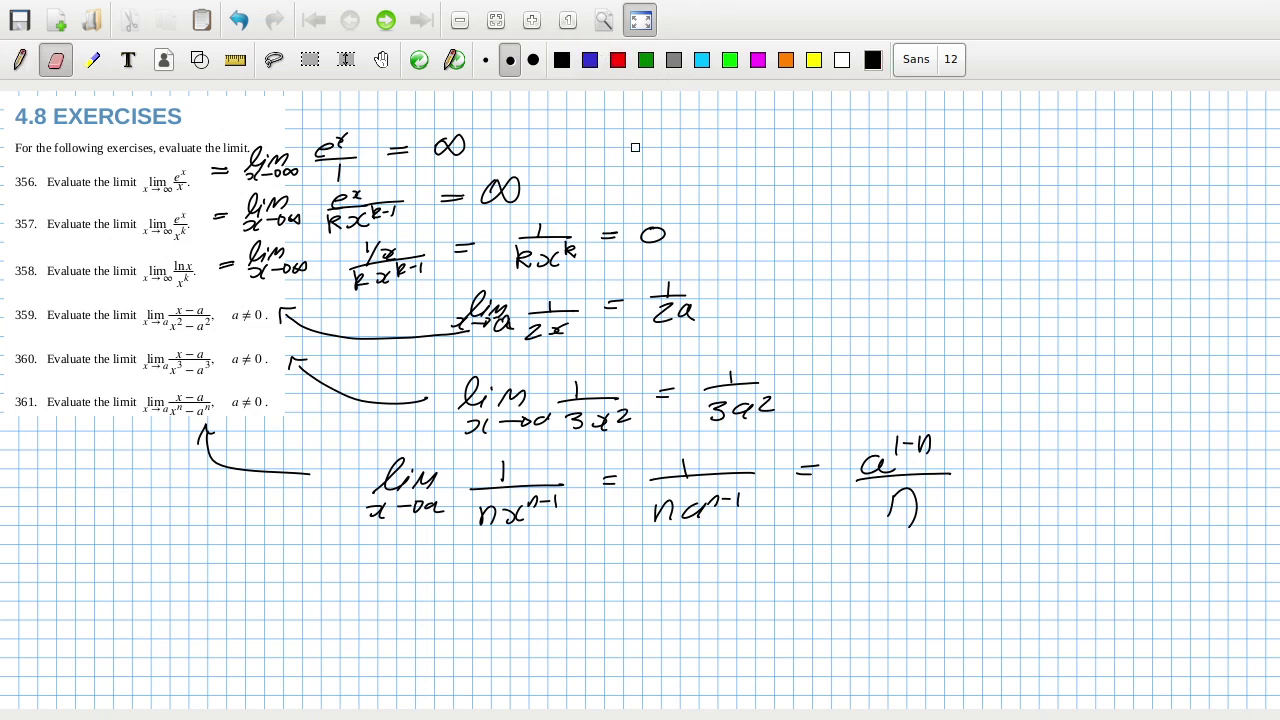
click(618, 59)
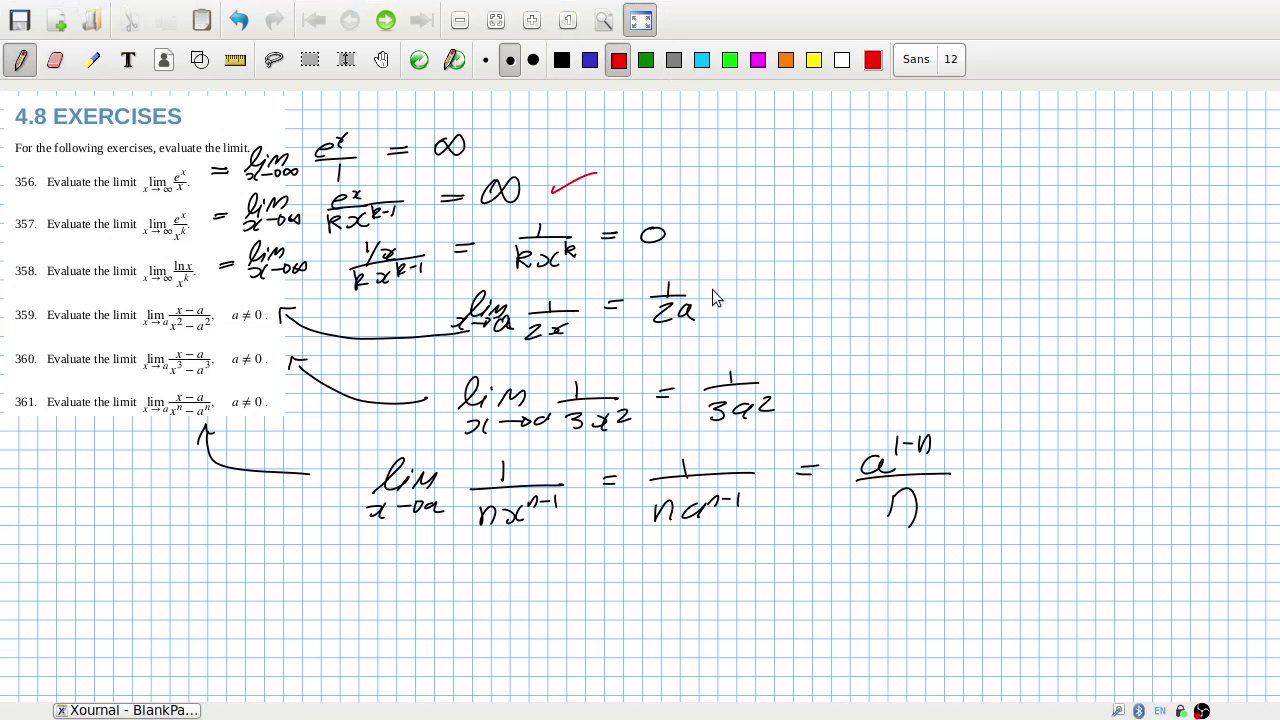
key(alt+Tab)
key(alt+Tab)
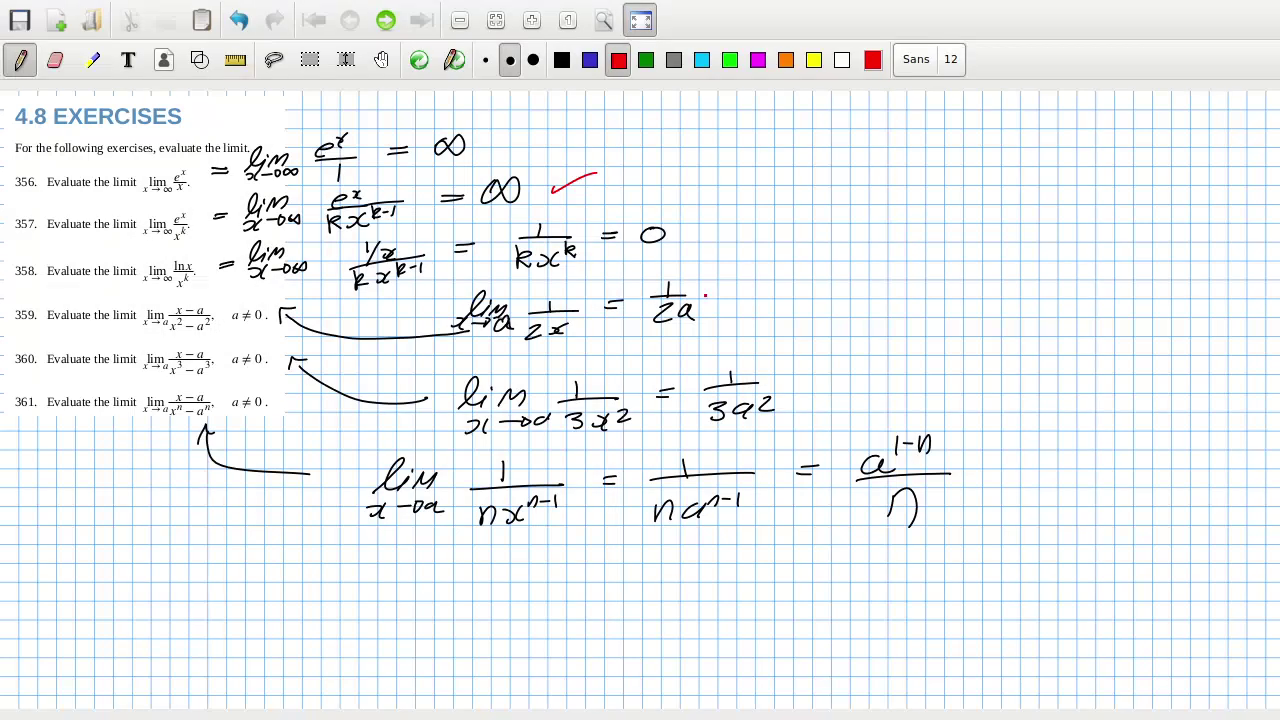
drag(712, 293, 770, 278)
key(alt+Tab)
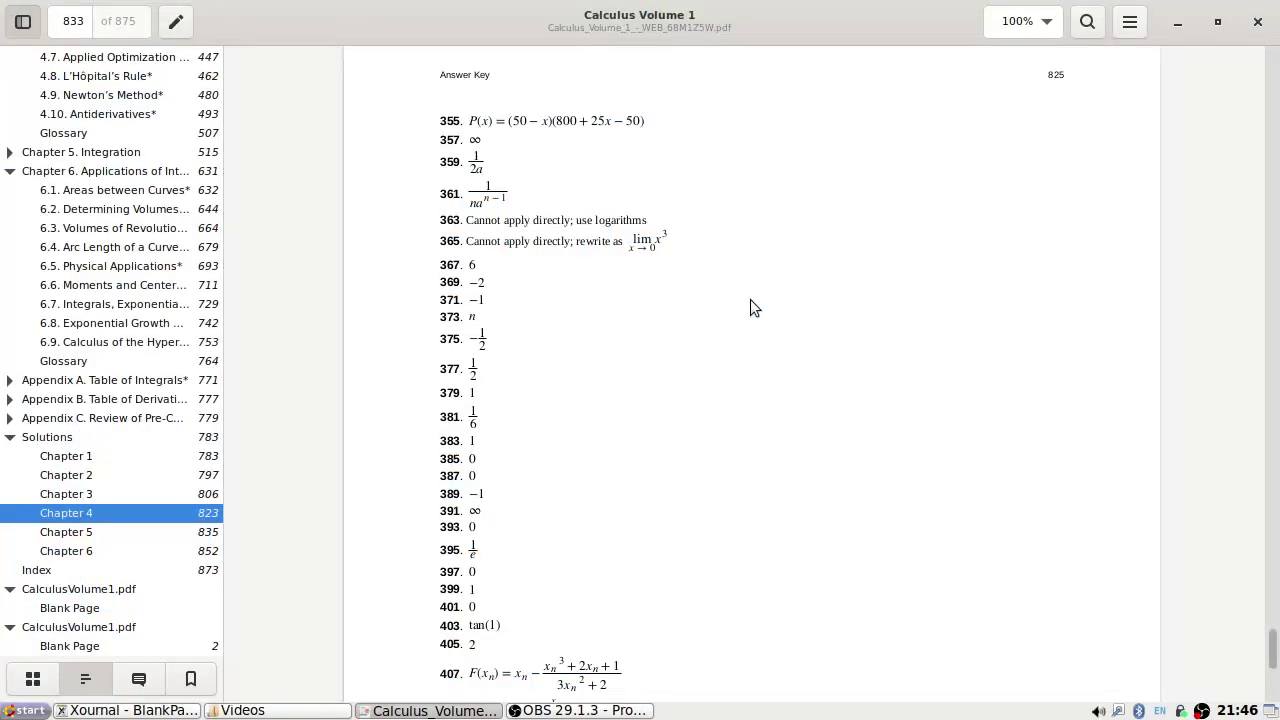
key(alt+Tab)
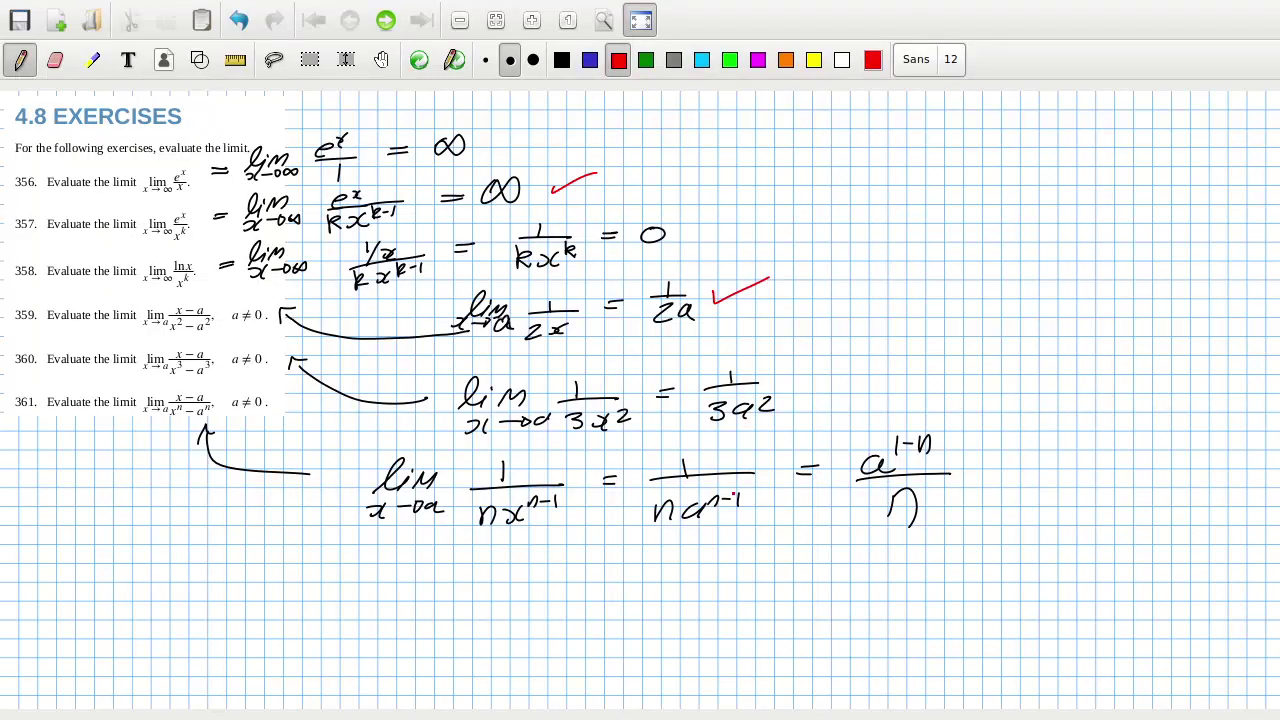
key(alt+Tab)
key(alt+Tab)
Tick 361's 1/(na^(n−1)) in red and erase the a^(1−n)/n step and stray dot.
drag(710, 548, 779, 525)
key(ctrl+shift+e)
mouse_move(820, 466)
mouse_down()
mouse_move(931, 442)
mouse_move(875, 482)
mouse_move(911, 506)
mouse_move(944, 506)
mouse_move(891, 446)
mouse_move(857, 502)
mouse_up()
key(ctrl+shift+p)
key(ctrl+shift+e)
click(907, 526)
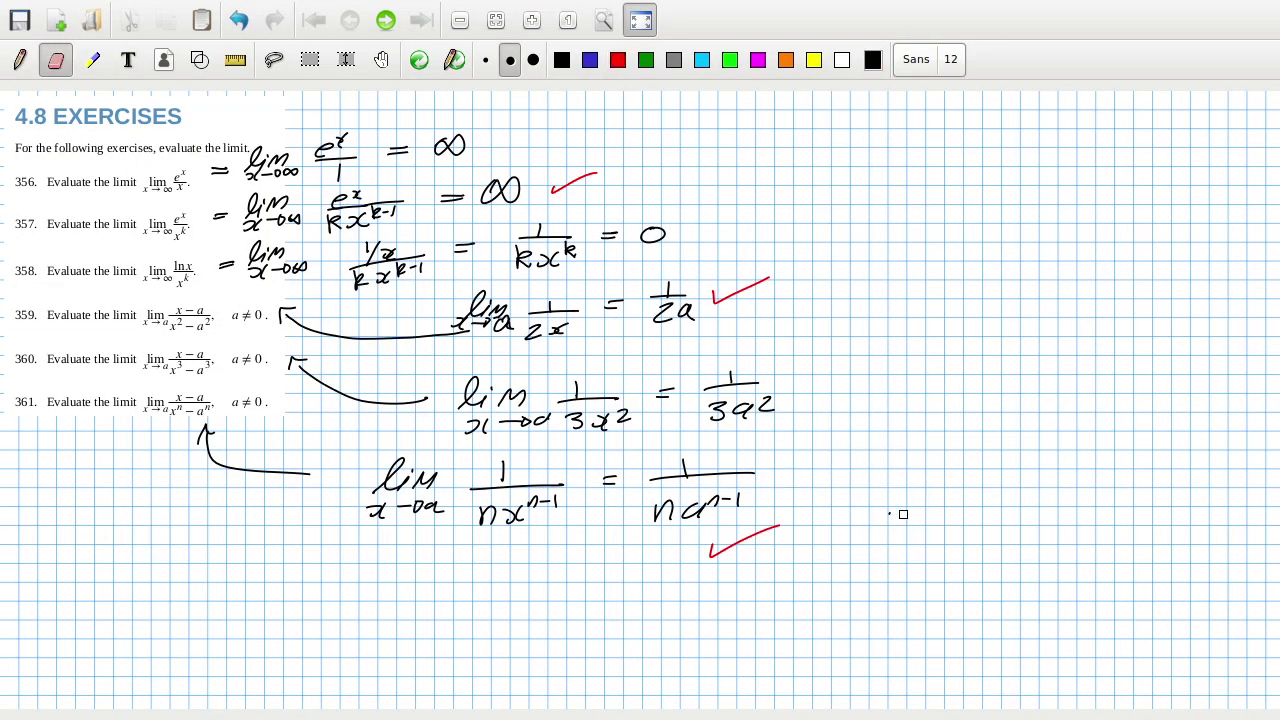
key(ctrl+shift+p)
Draw green check marks beside 356's ∞, 358's 0 and 360's 1/(3a²).
click(646, 59)
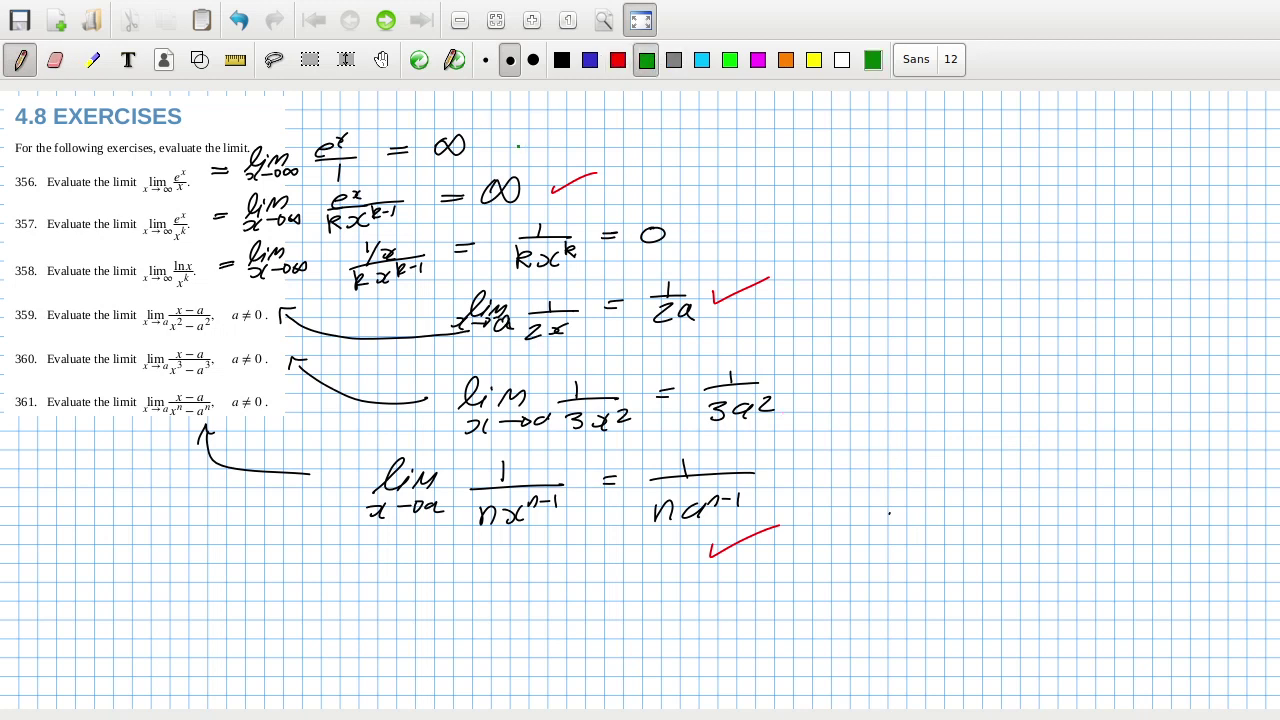
mouse_move(504, 132)
mouse_down()
mouse_move(506, 146)
mouse_move(584, 124)
mouse_up()
mouse_move(675, 226)
mouse_down()
mouse_move(679, 240)
mouse_move(728, 218)
mouse_up()
drag(804, 382, 855, 371)
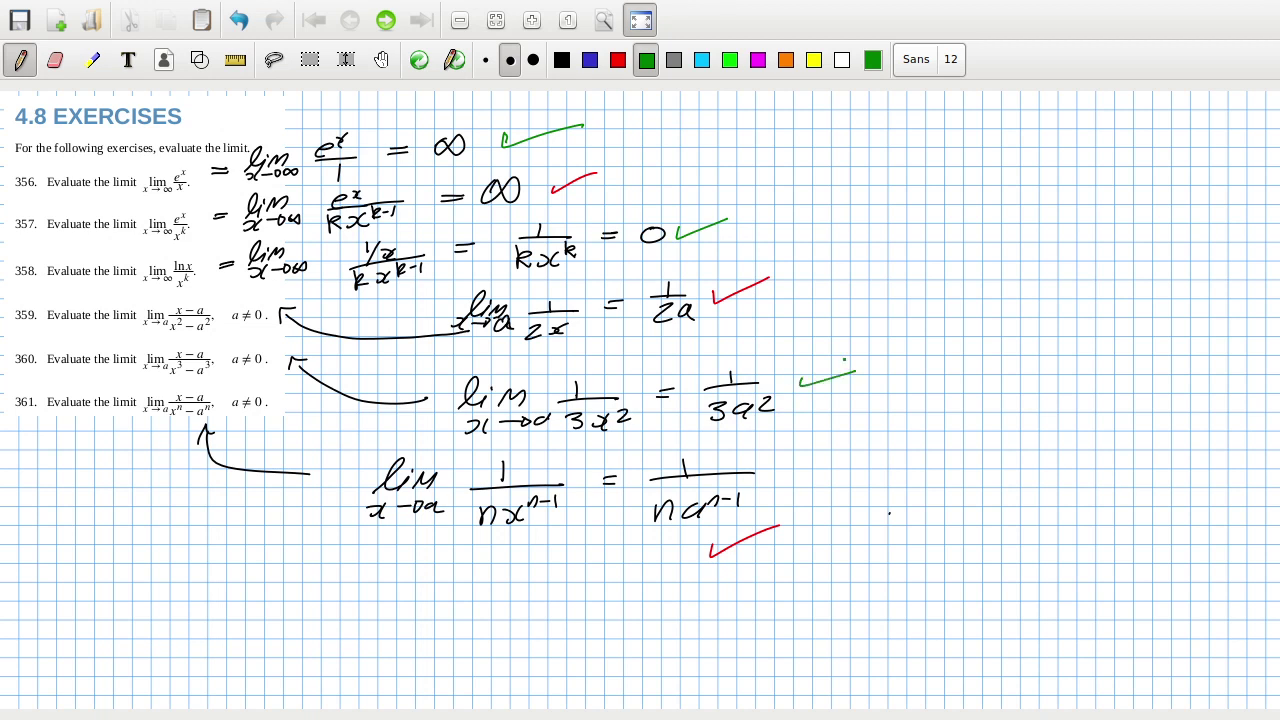